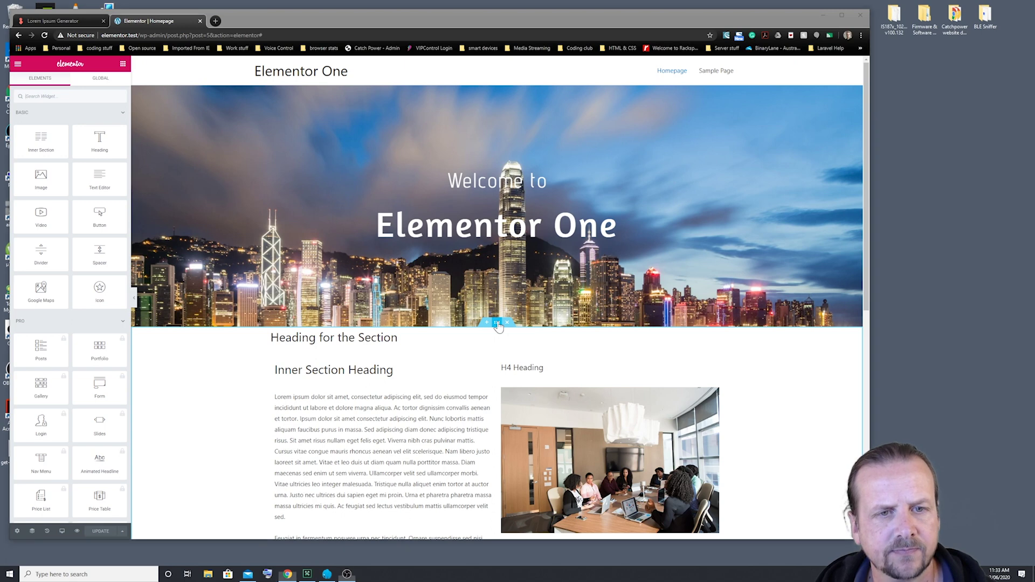
Step: Select the content section below the hero banner and show its Style settings
left_click(497, 323)
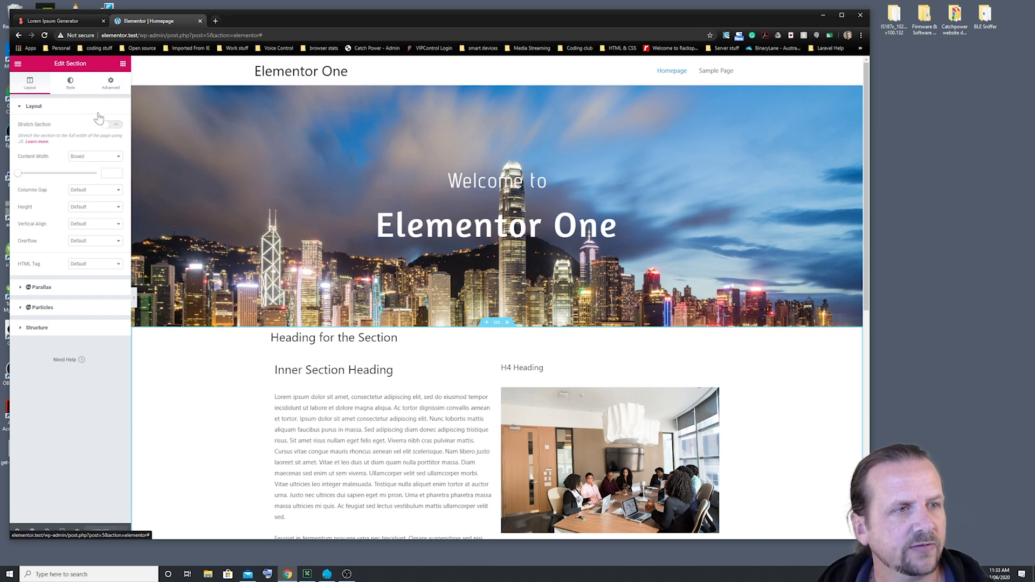
left_click(70, 83)
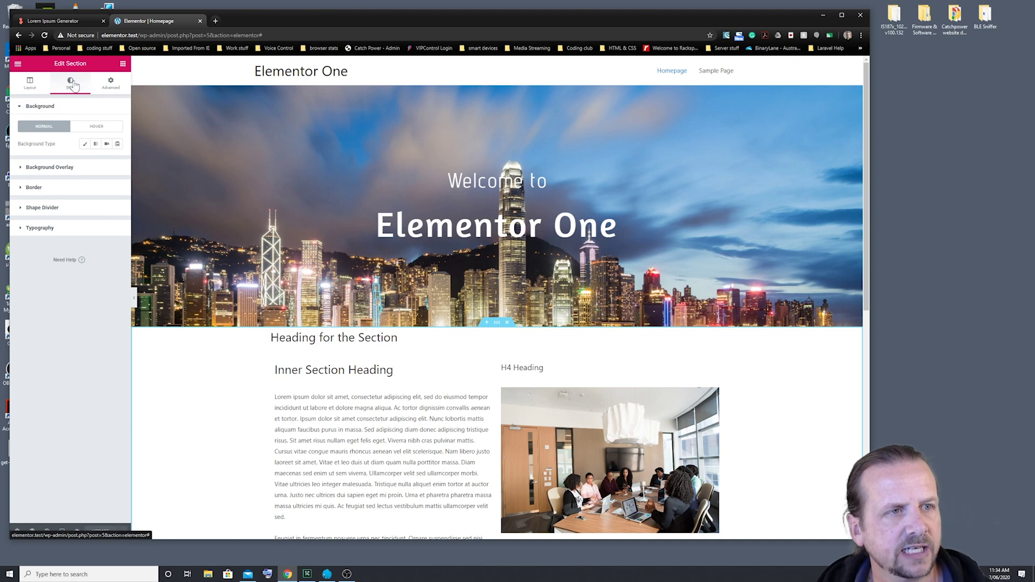
Step: Show the content section's Advanced settings with the Margin and Padding fields expanded
left_click(111, 83)
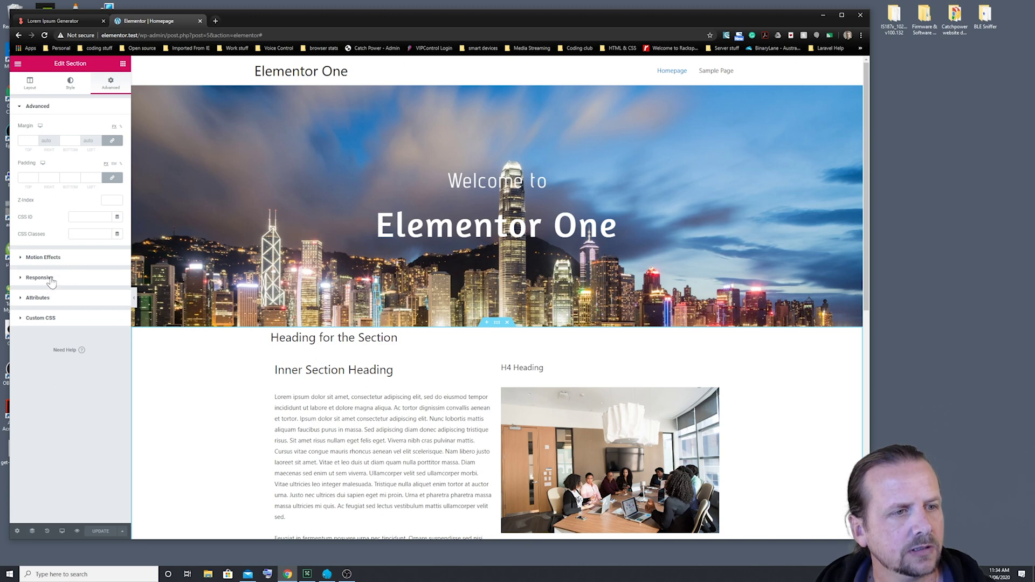
left_click(22, 279)
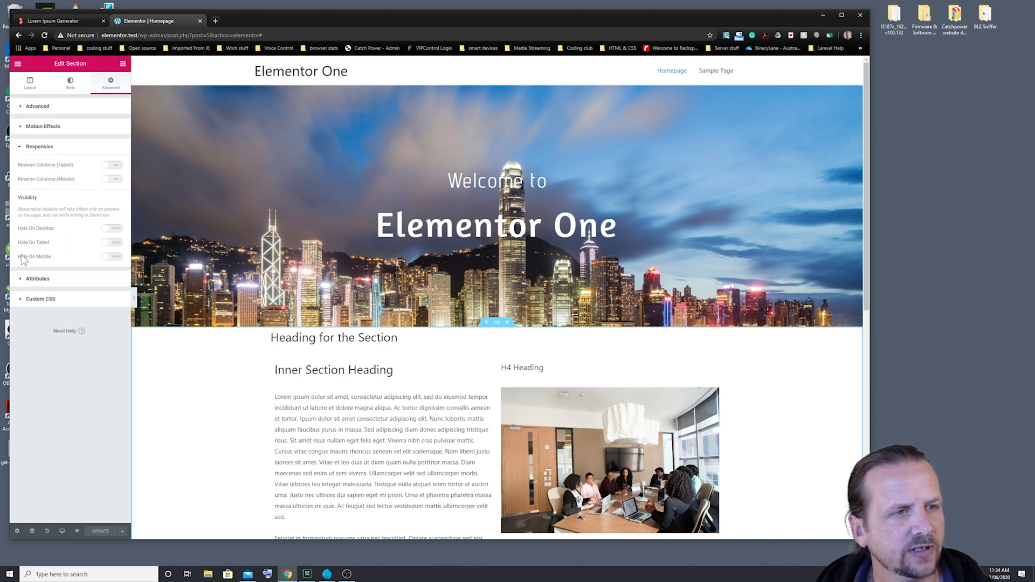
left_click(20, 150)
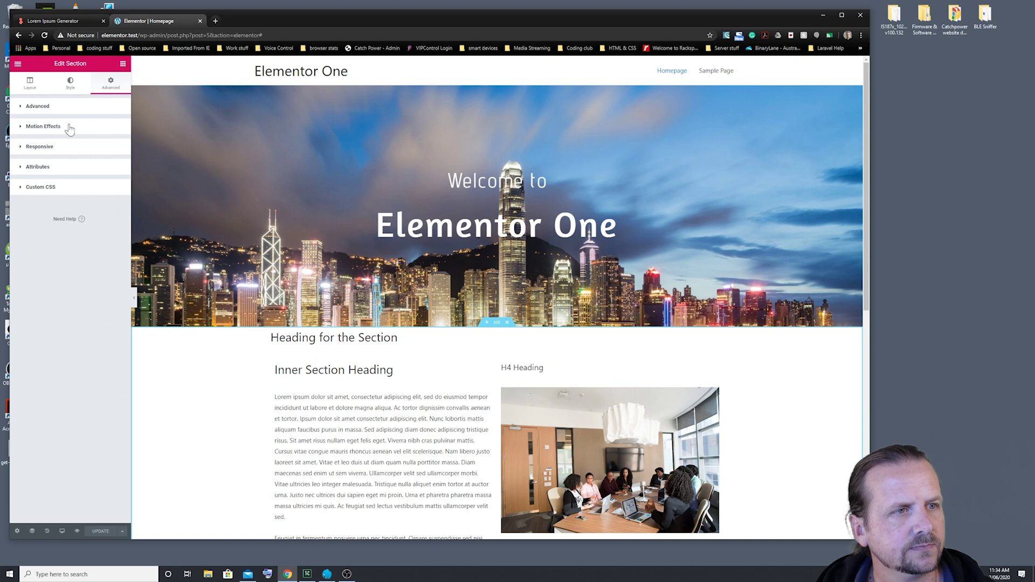
left_click(18, 107)
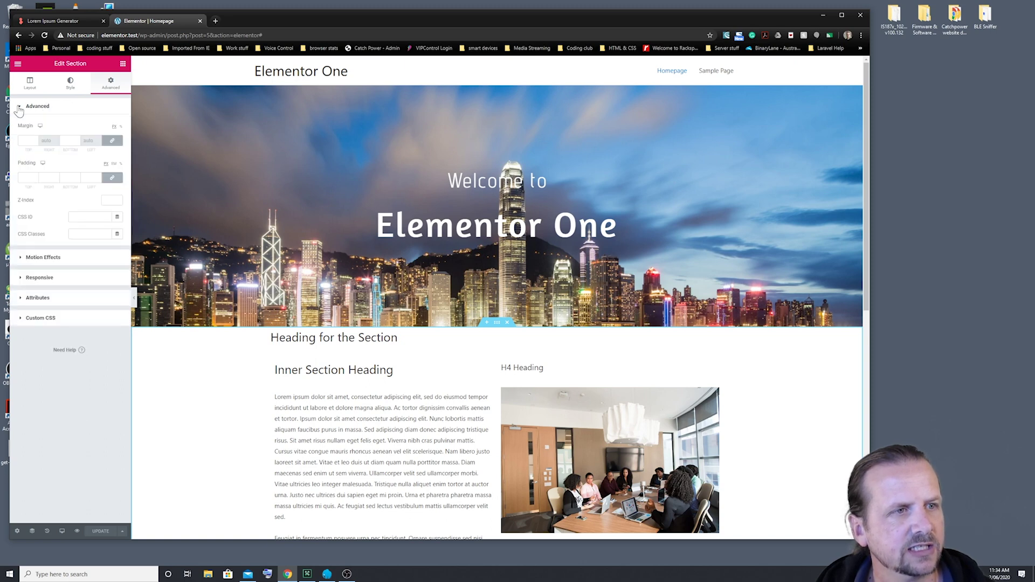
Step: Raise the linked top and bottom margin to 68, then scroll the preview to check the spacing
left_click(35, 138)
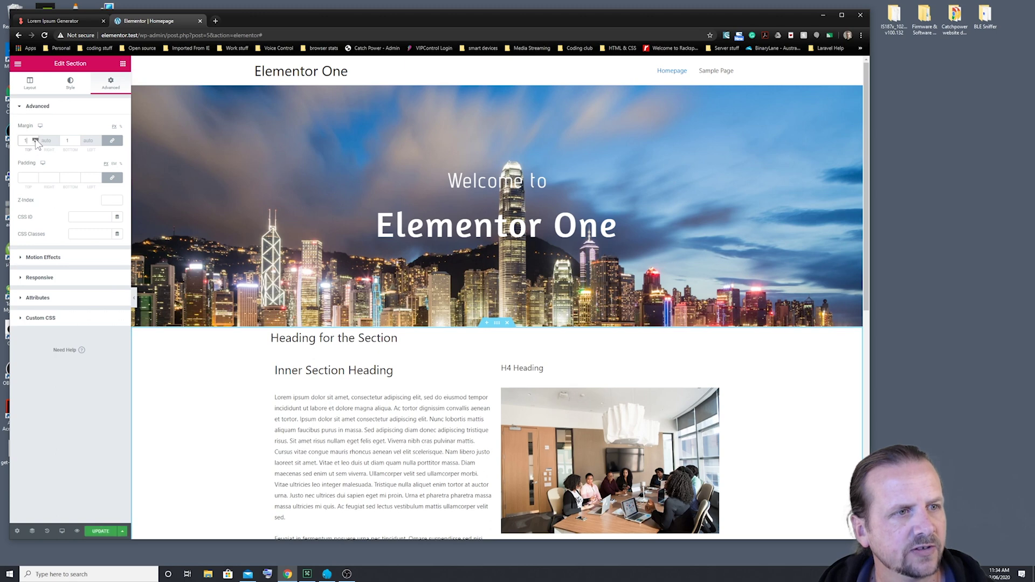
left_click_drag(35, 140, 35, 140)
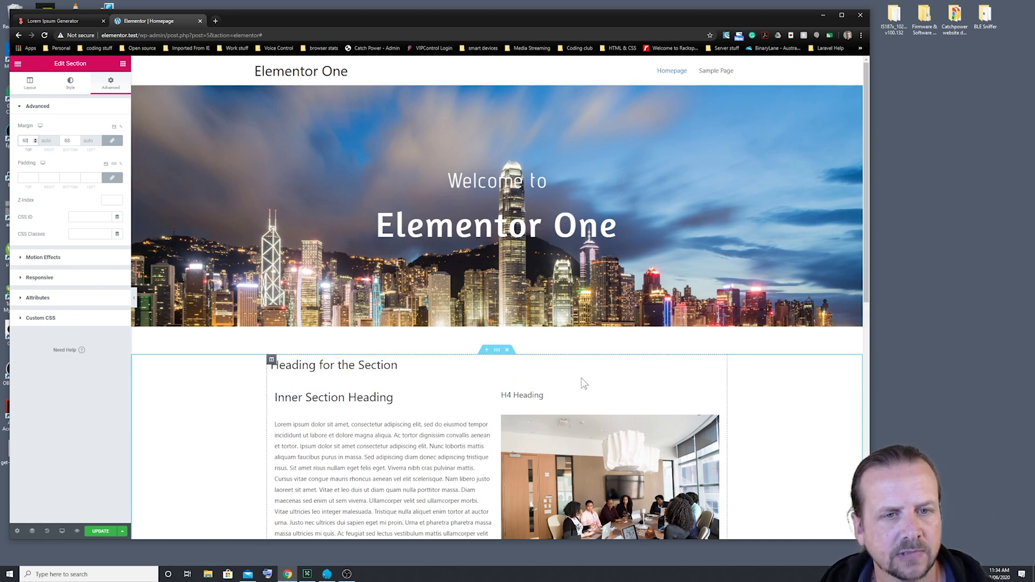
scroll(809, 409, "down", 2)
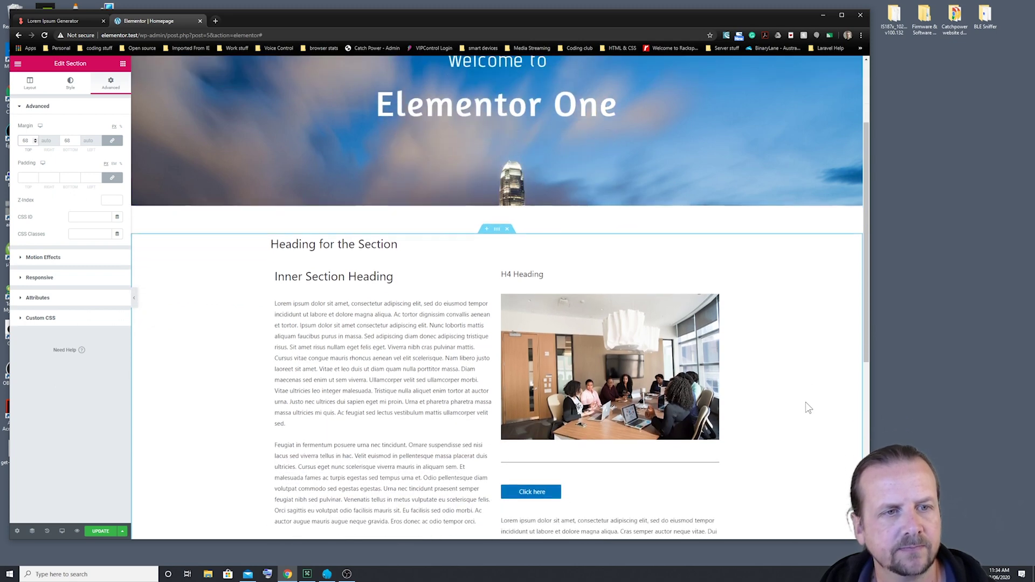
scroll(809, 408, "up", 2)
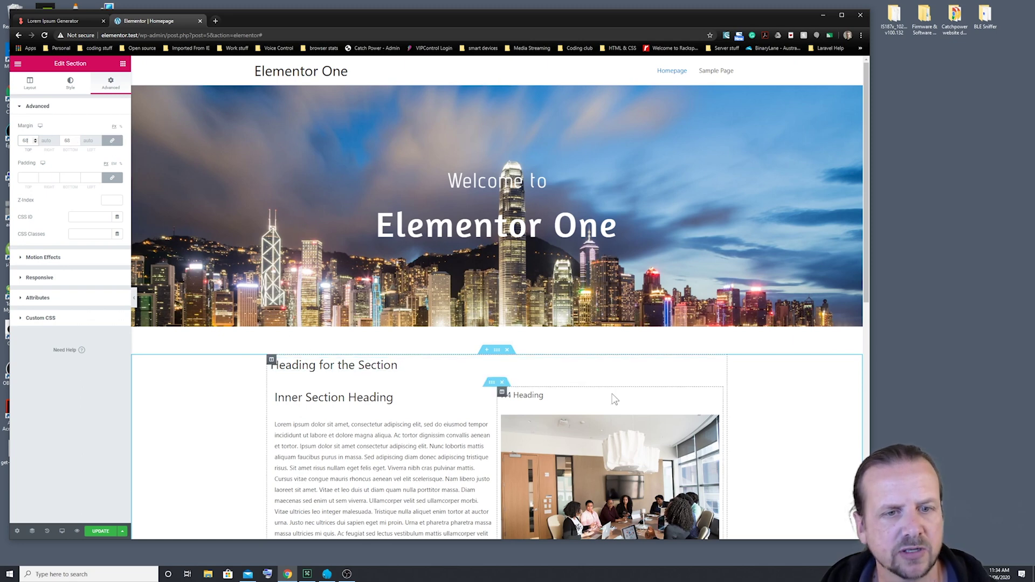
scroll(647, 407, "down", 3)
scroll(662, 409, "down", 5)
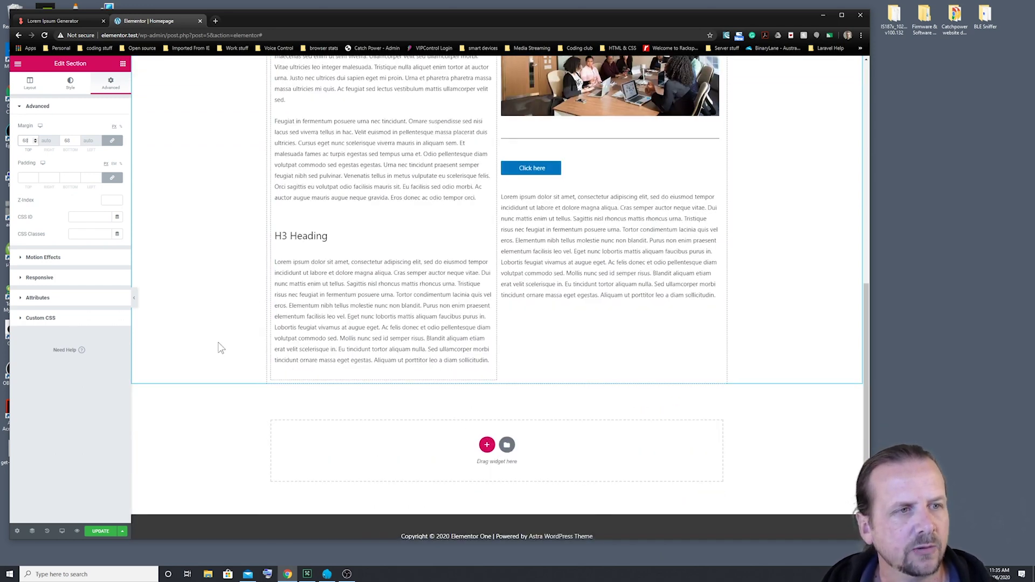
Step: Unlink the margin values and set the bottom margin to 0, leaving the top at 68
left_click(112, 143)
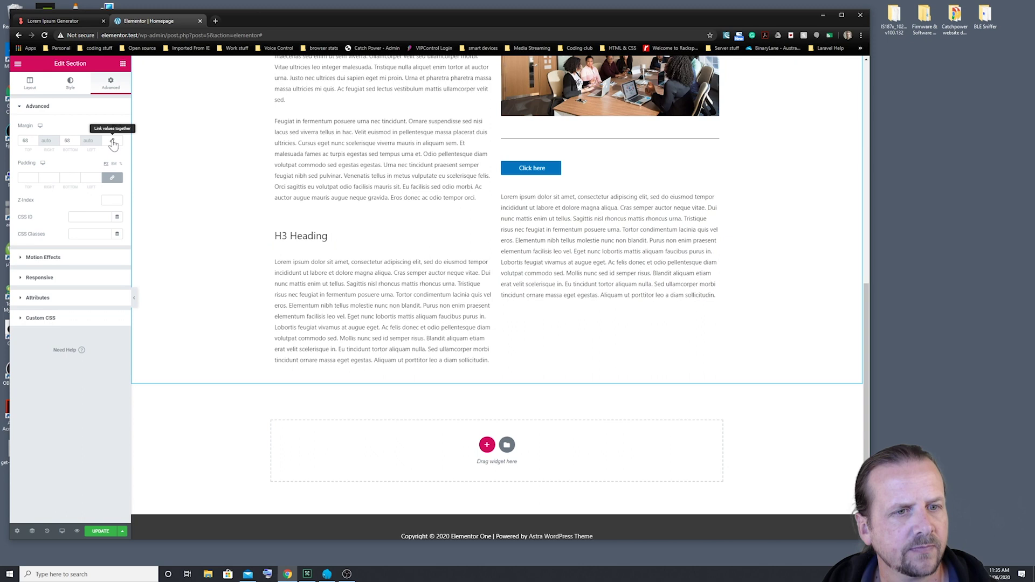
double_click(66, 141)
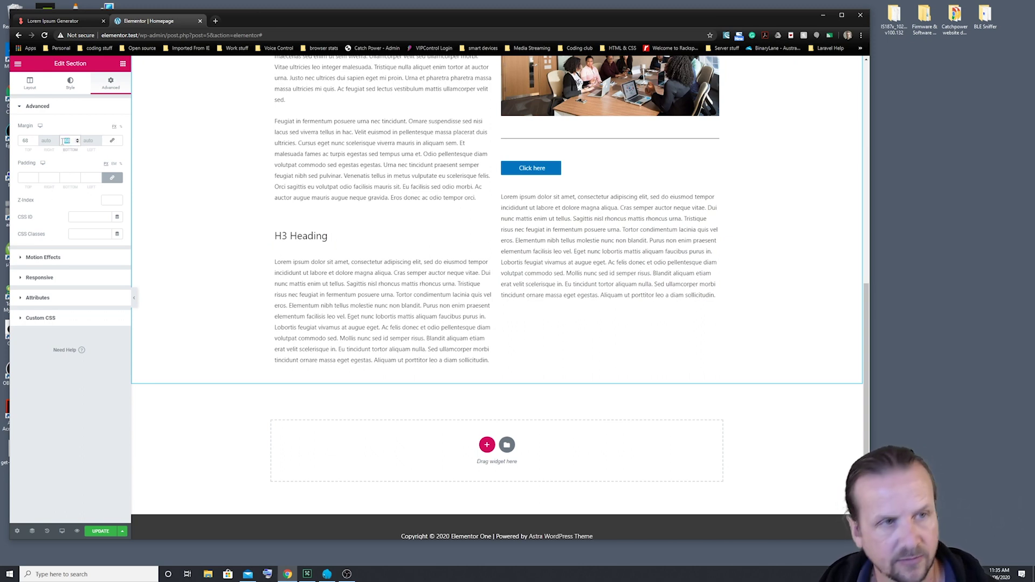
type("0")
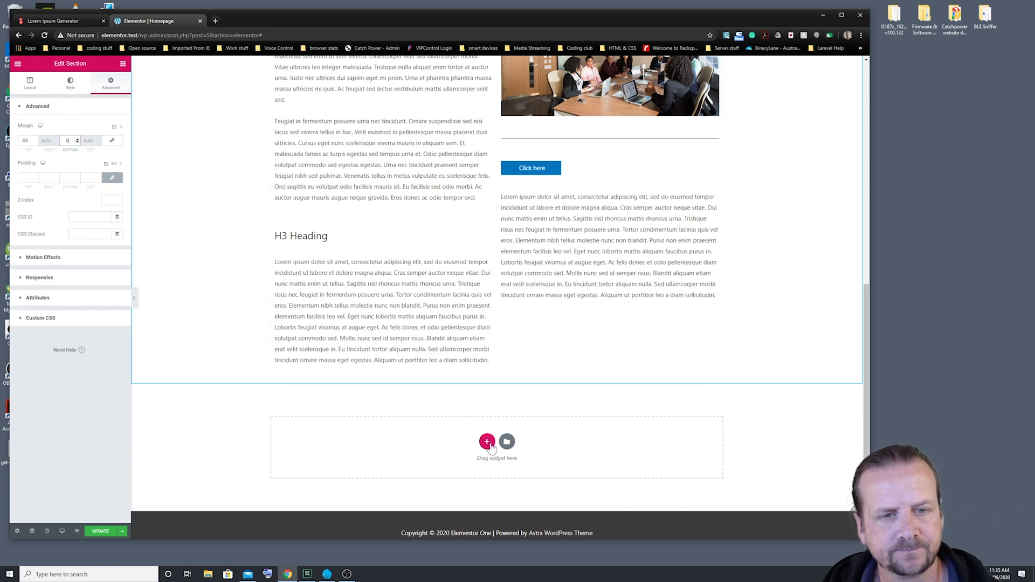
Step: Add a one-column section below the content section, then delete it again
left_click(487, 442)
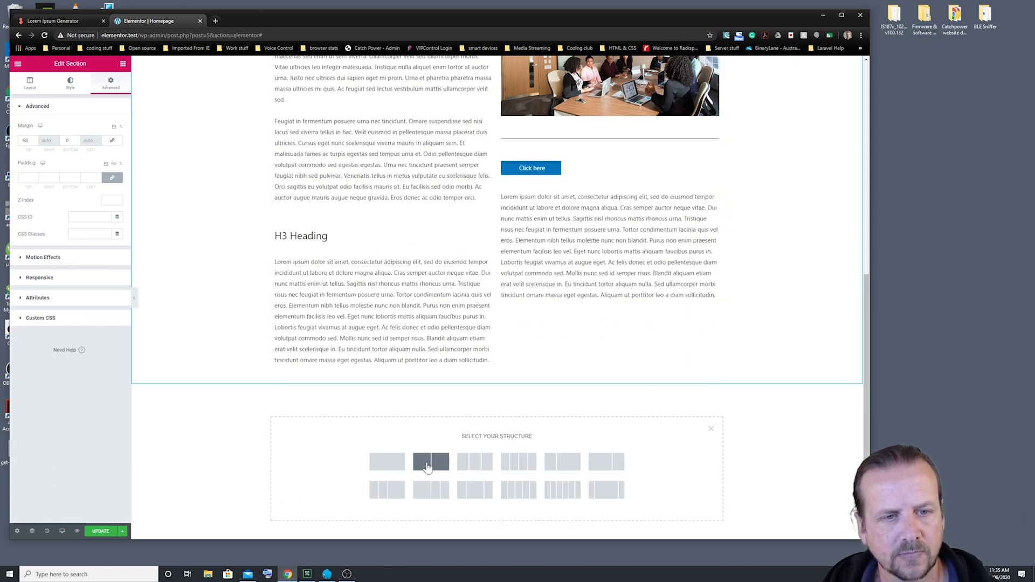
left_click(387, 465)
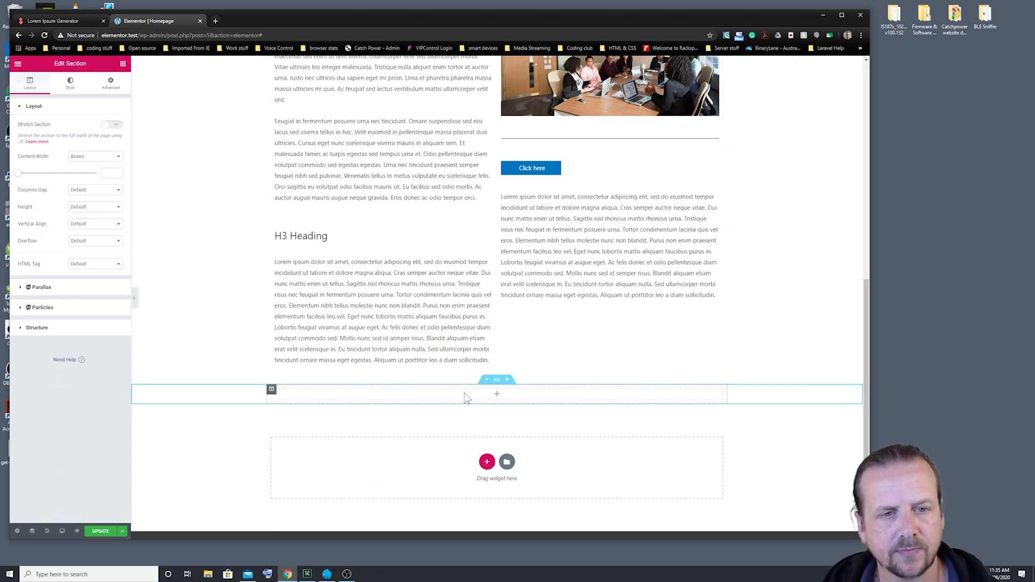
left_click(508, 381)
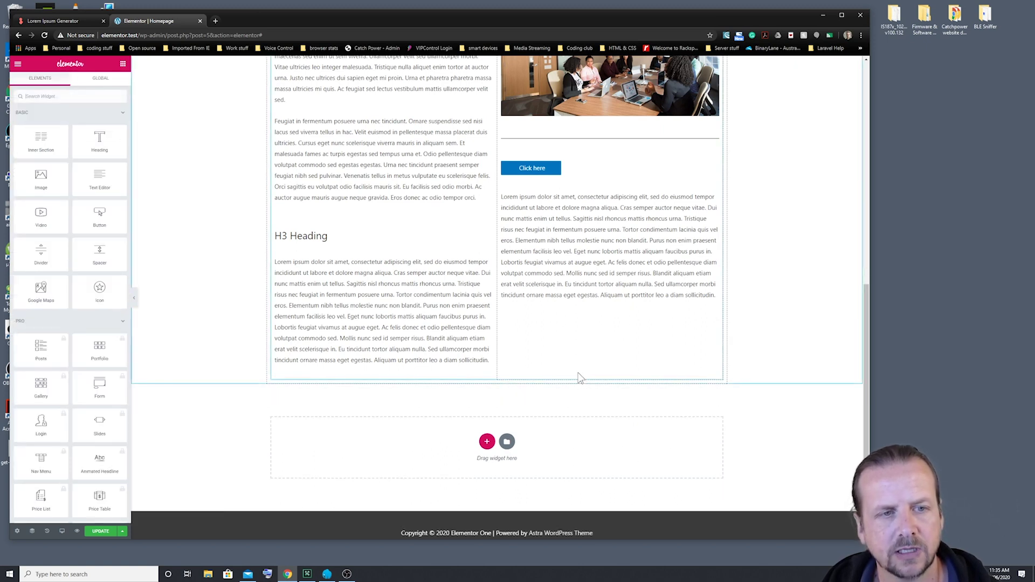
scroll(511, 317, "up", 5)
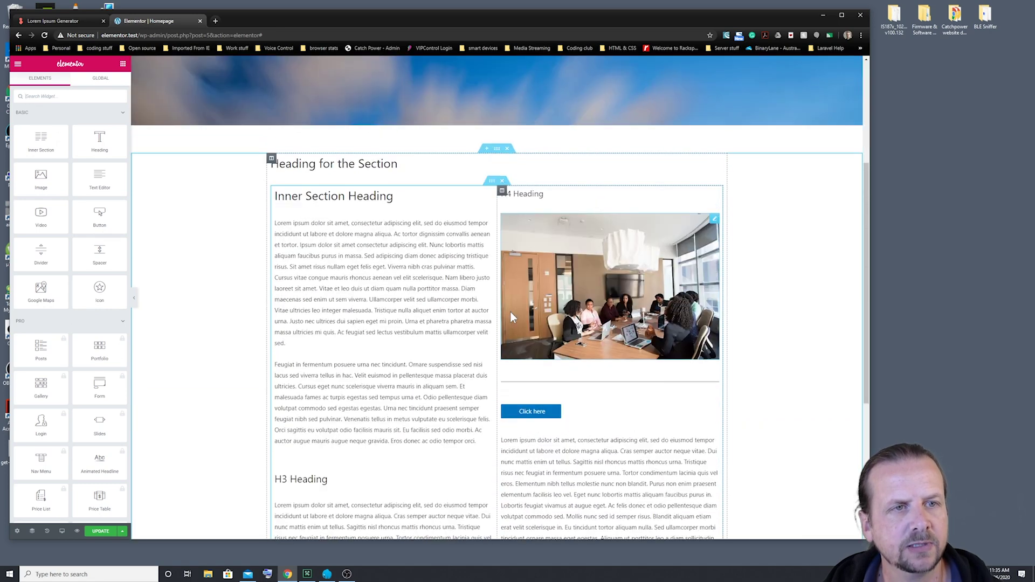
scroll(510, 312, "up", 3)
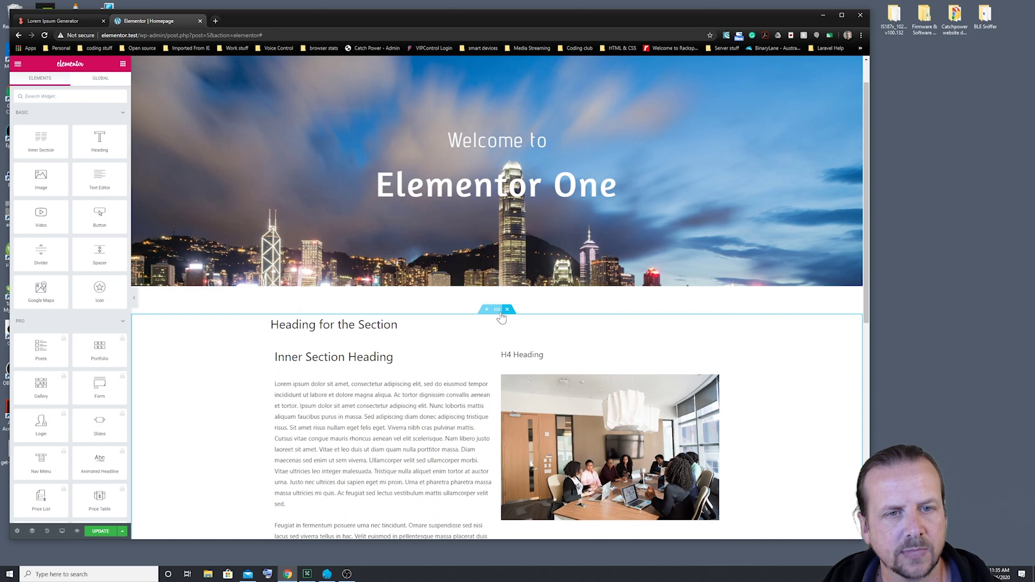
Step: Set the content section's Motion Effects entrance animation to Fade In, then clear it to Default
left_click(497, 311)
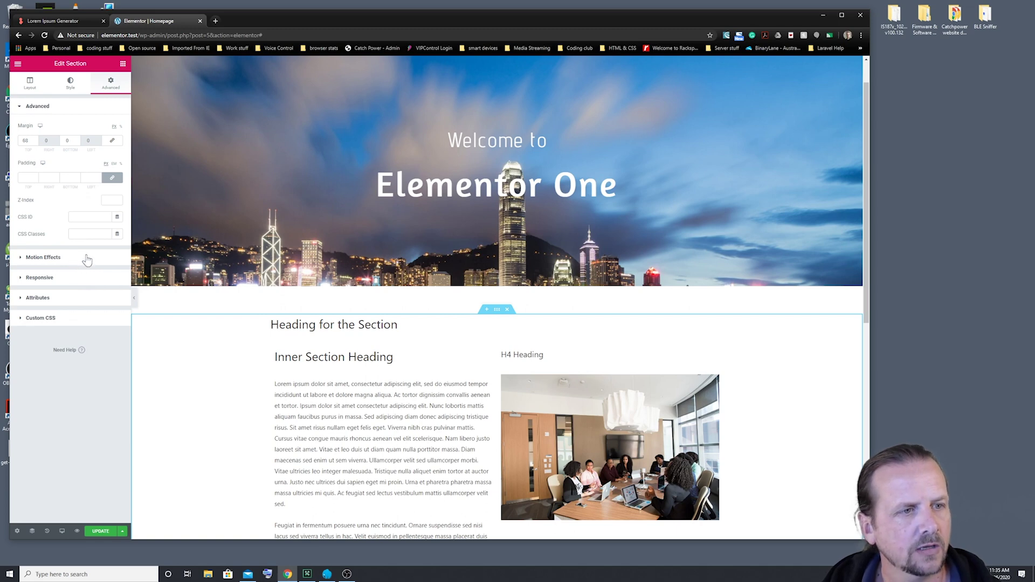
left_click(21, 262)
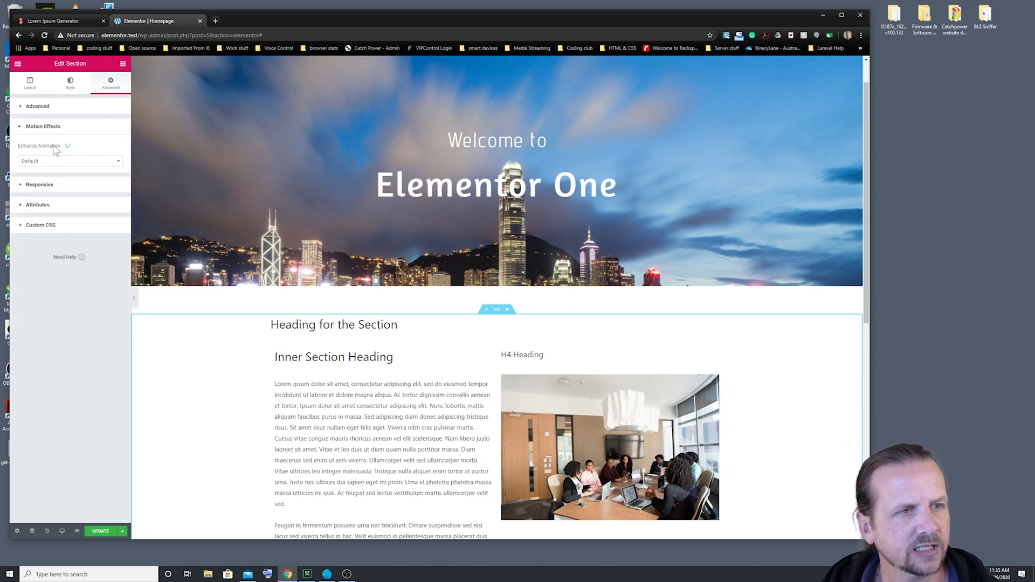
left_click(118, 162)
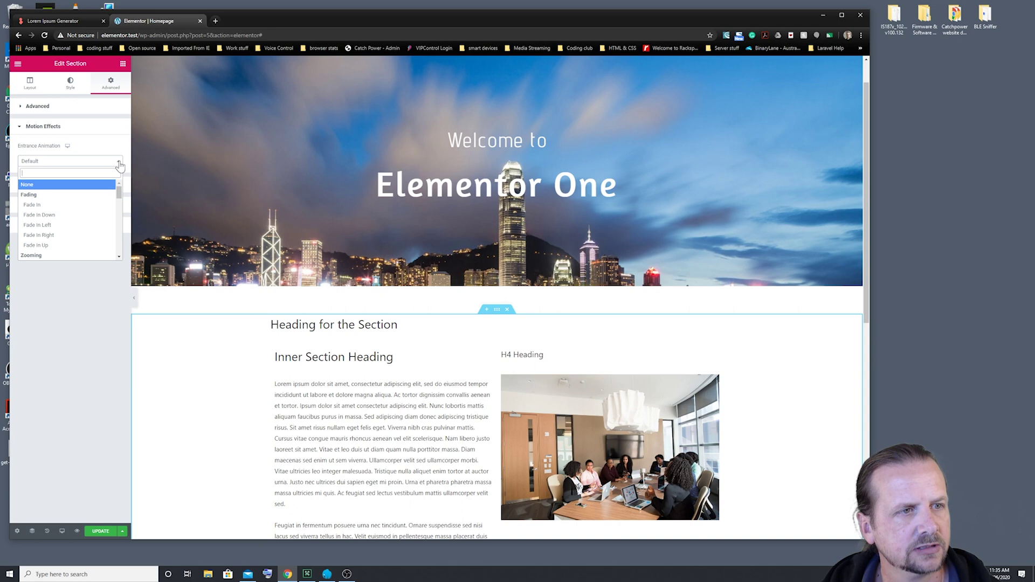
left_click(49, 205)
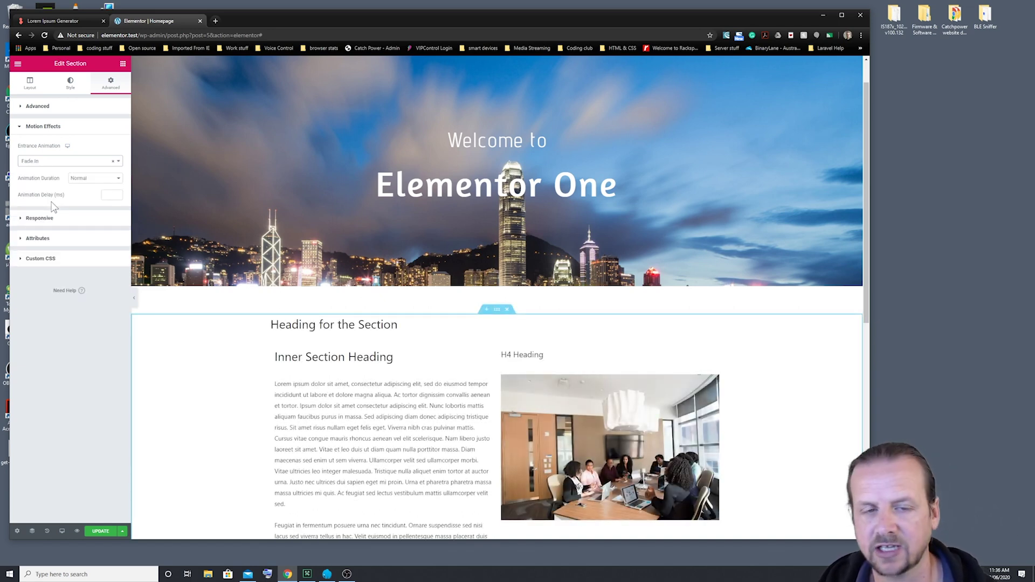
left_click(115, 165)
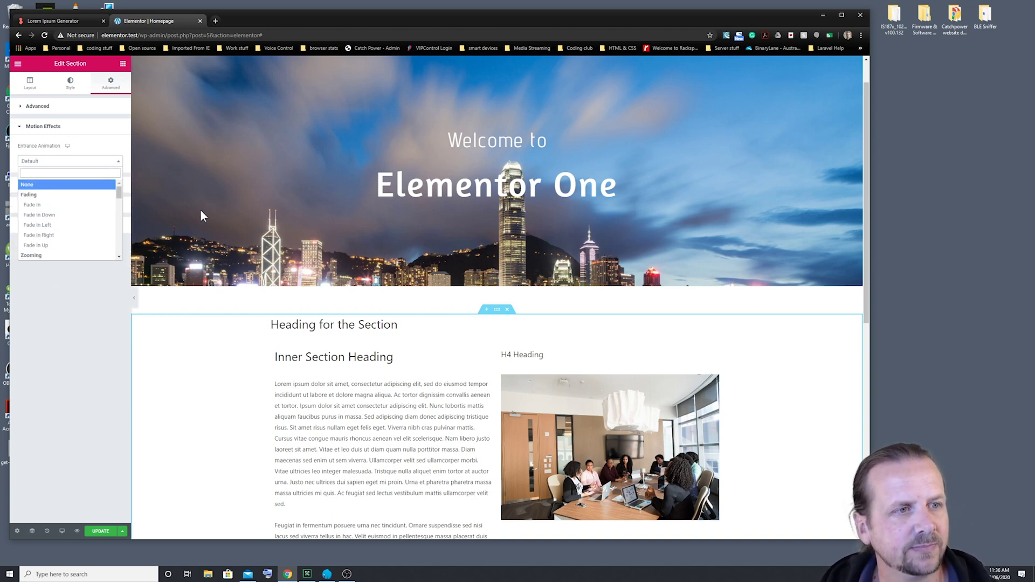
scroll(200, 215, "up", 1)
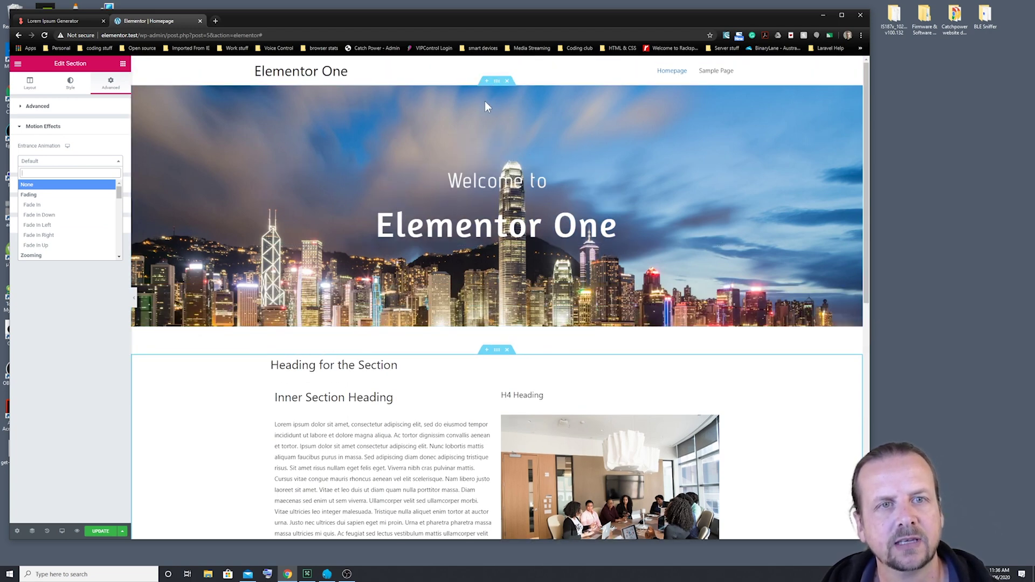
Step: Select the hero banner, apply a Fade In entrance animation, then clear it back to Default
left_click(495, 84)
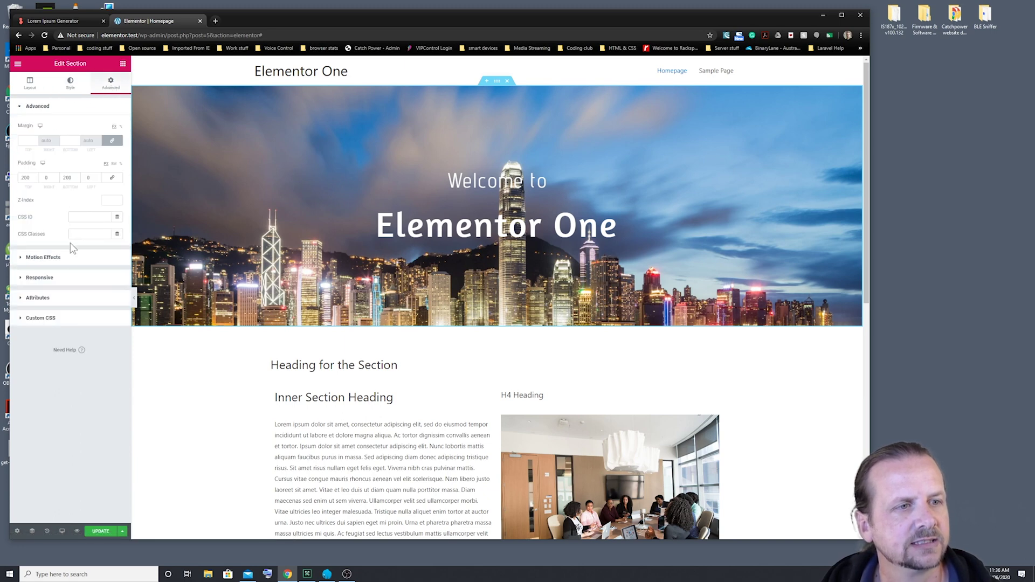
left_click(41, 258)
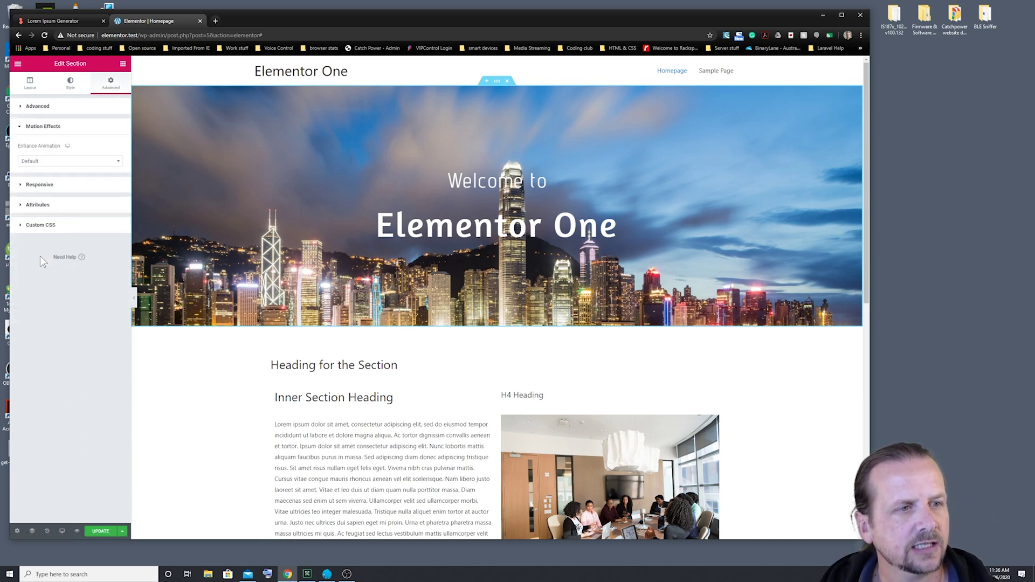
left_click(119, 162)
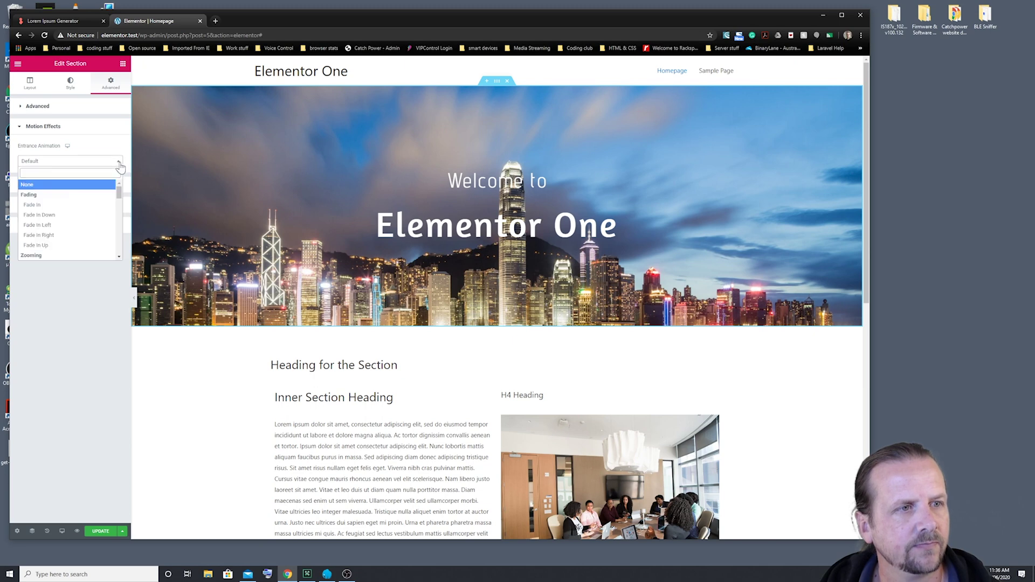
left_click(56, 208)
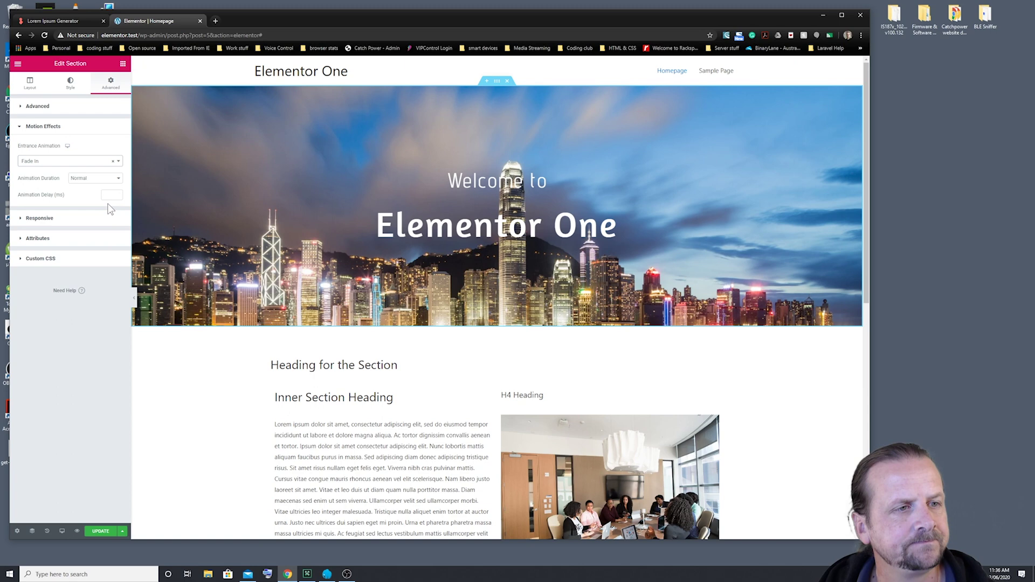
left_click(113, 161)
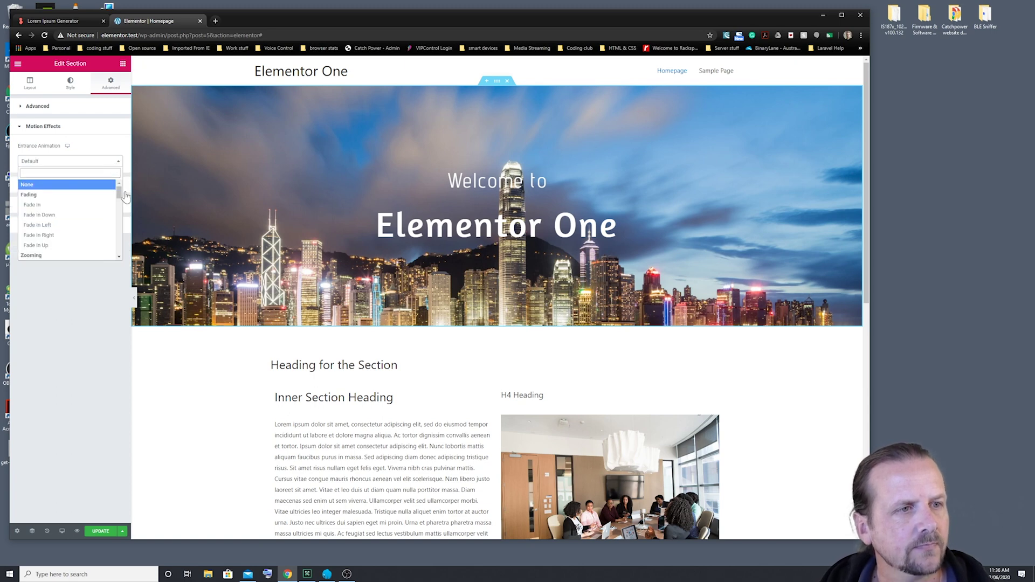
left_click(117, 150)
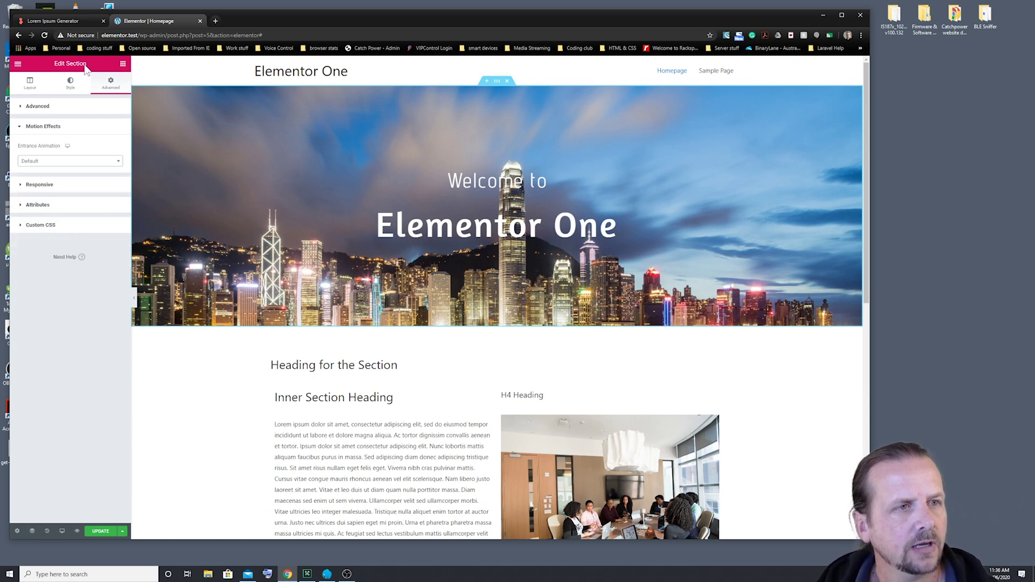